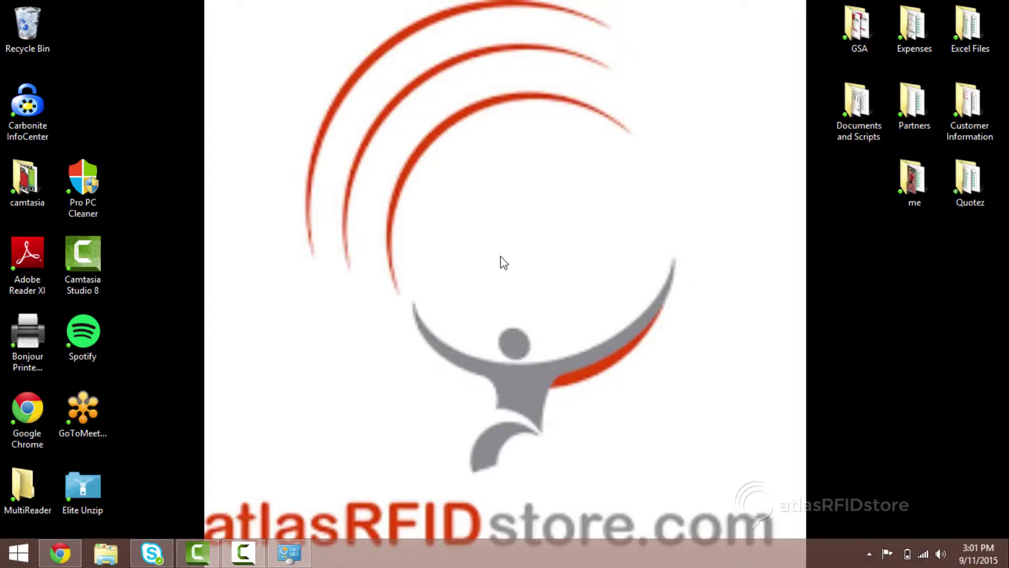
Step: Search 'control' for Control Panel and reach the network adapters list via Network and Sharing Center
{"action": "left_click", "coordinate": [19, 553]}
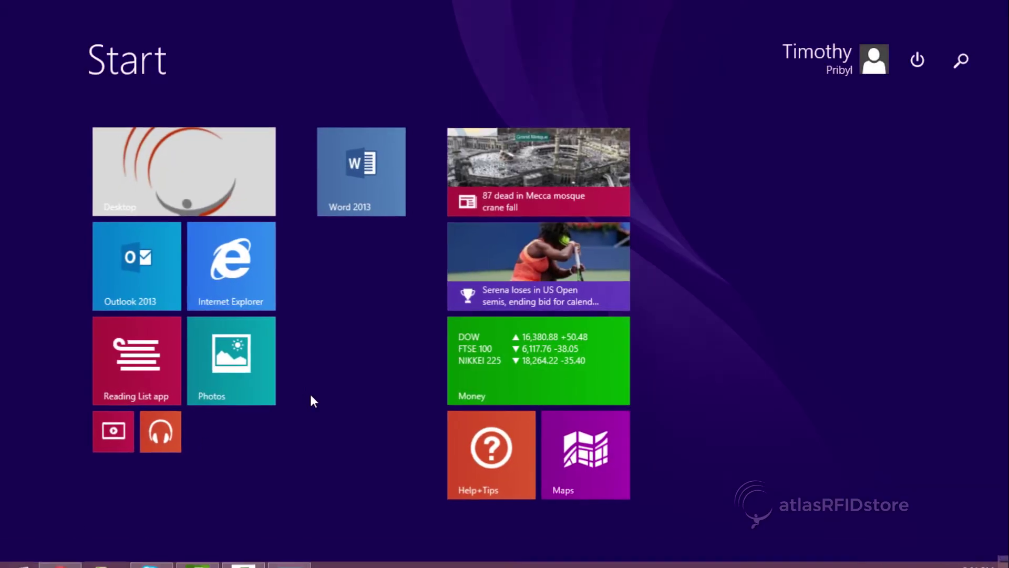
{"action": "type", "text": "control"}
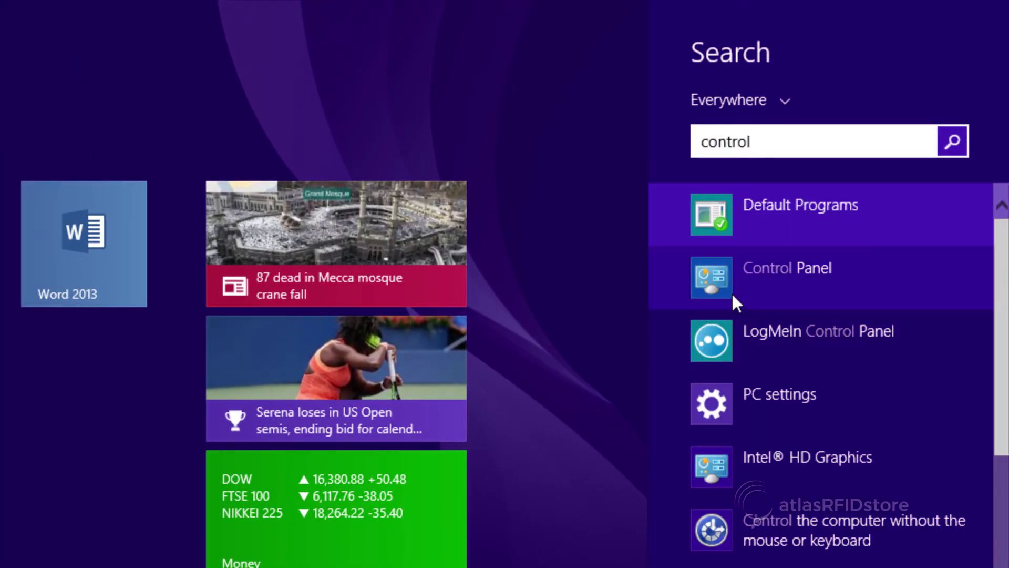
{"action": "left_click", "coordinate": [733, 294]}
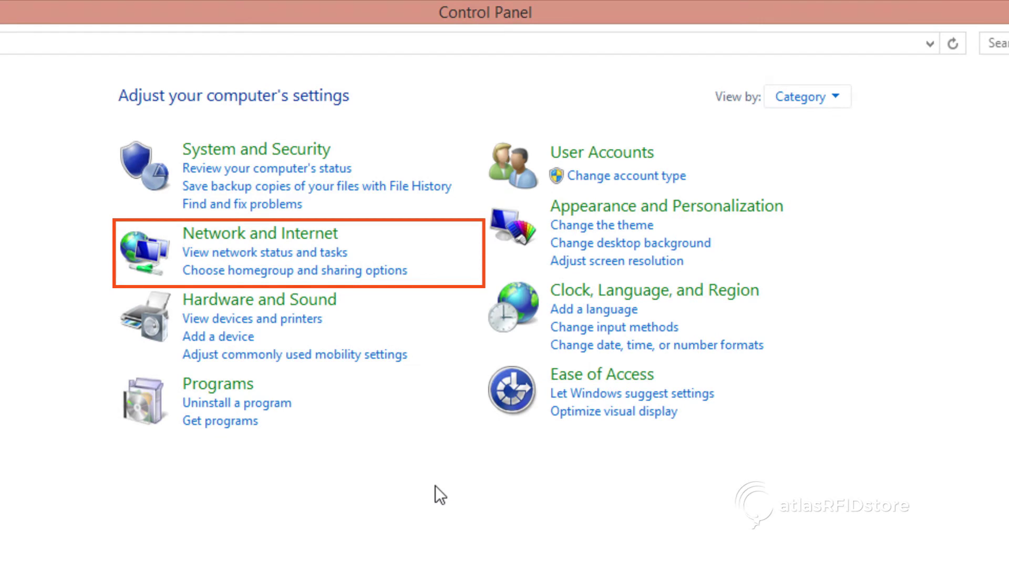
{"action": "left_click", "coordinate": [318, 254]}
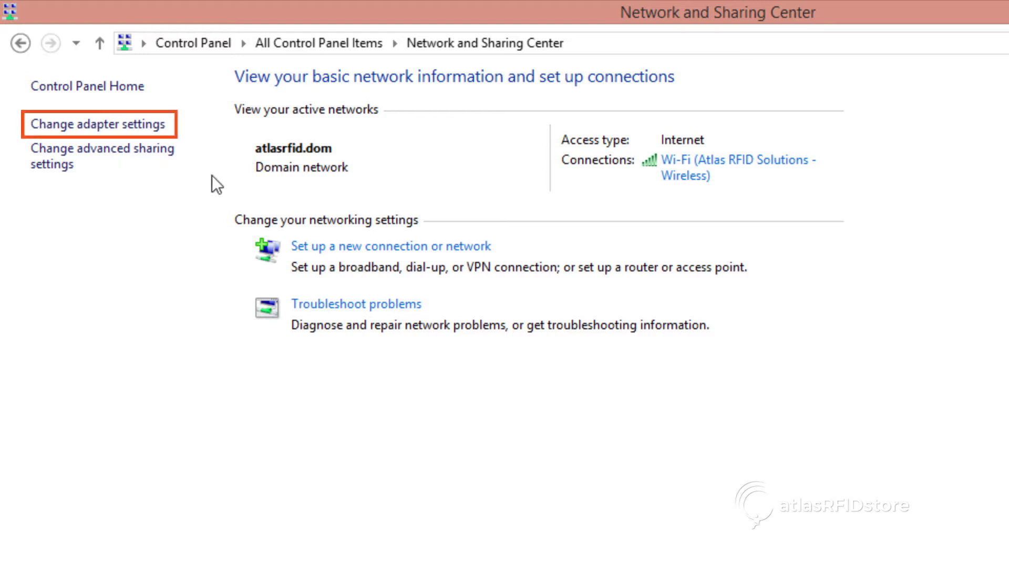
{"action": "left_click", "coordinate": [133, 129]}
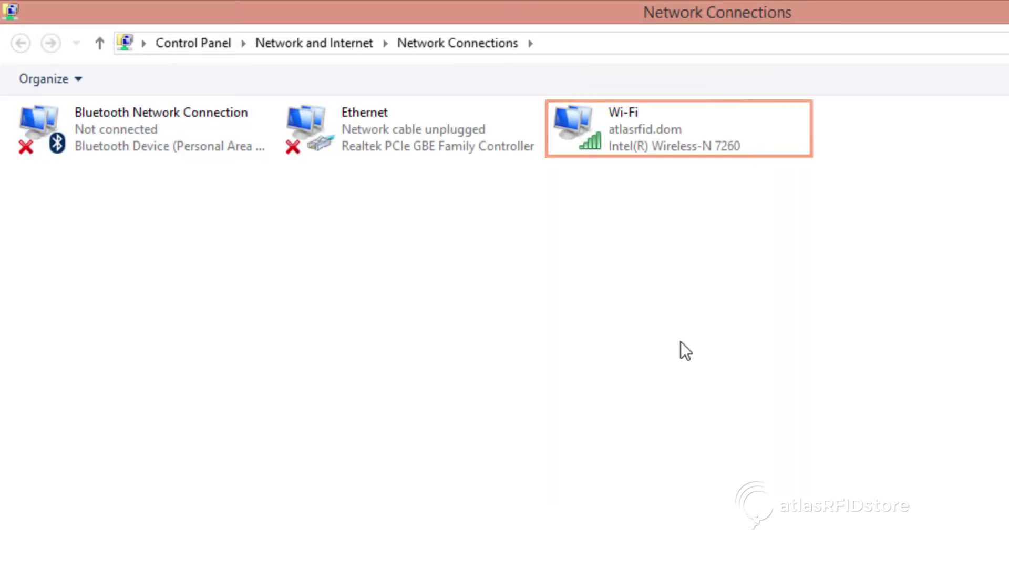
Step: Disable the Wi-Fi adapter and open the Ethernet adapter's Properties
{"action": "right_click", "coordinate": [646, 151]}
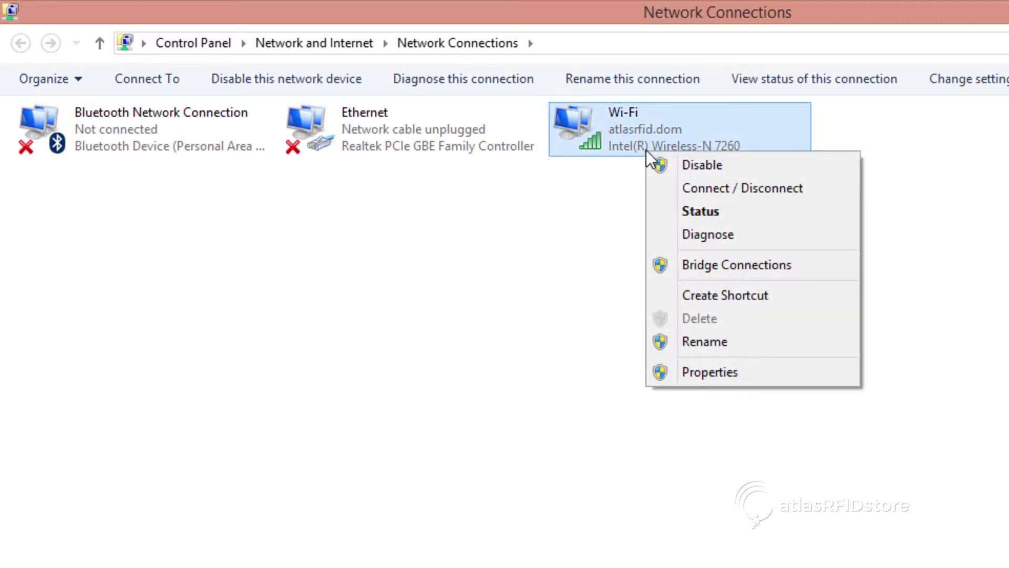
{"action": "left_click", "coordinate": [679, 166]}
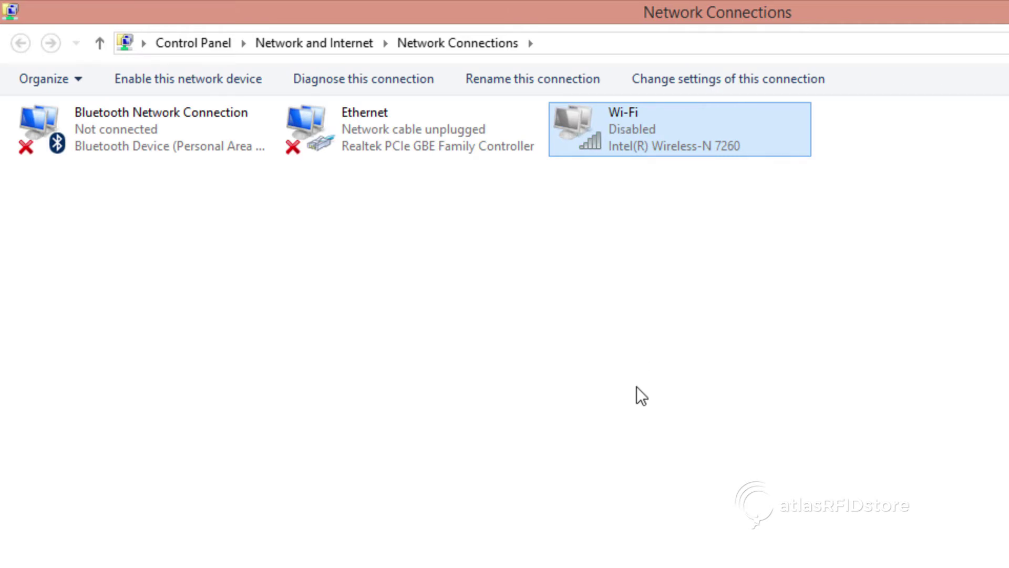
{"action": "left_click", "coordinate": [422, 137]}
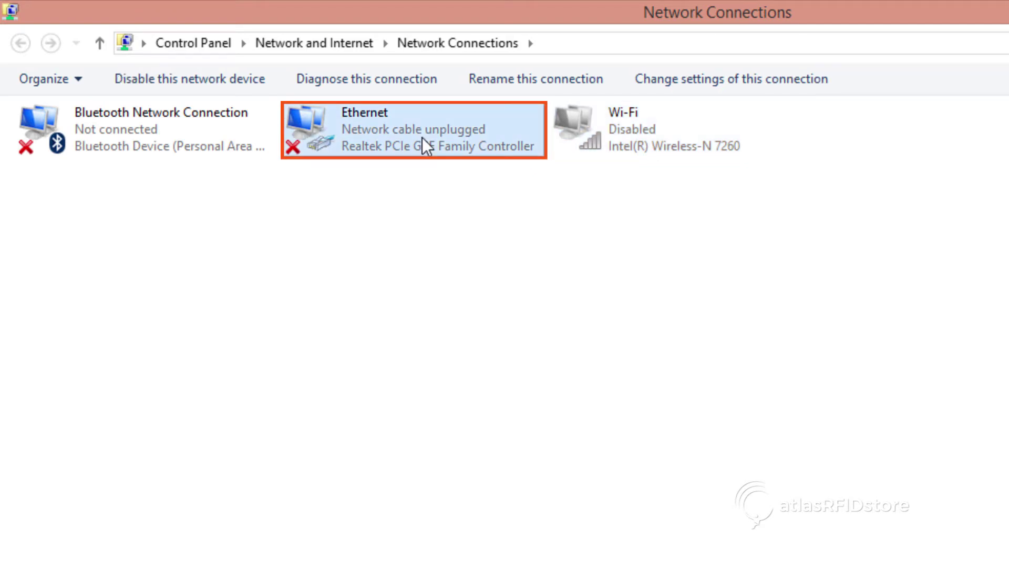
{"action": "right_click", "coordinate": [423, 139]}
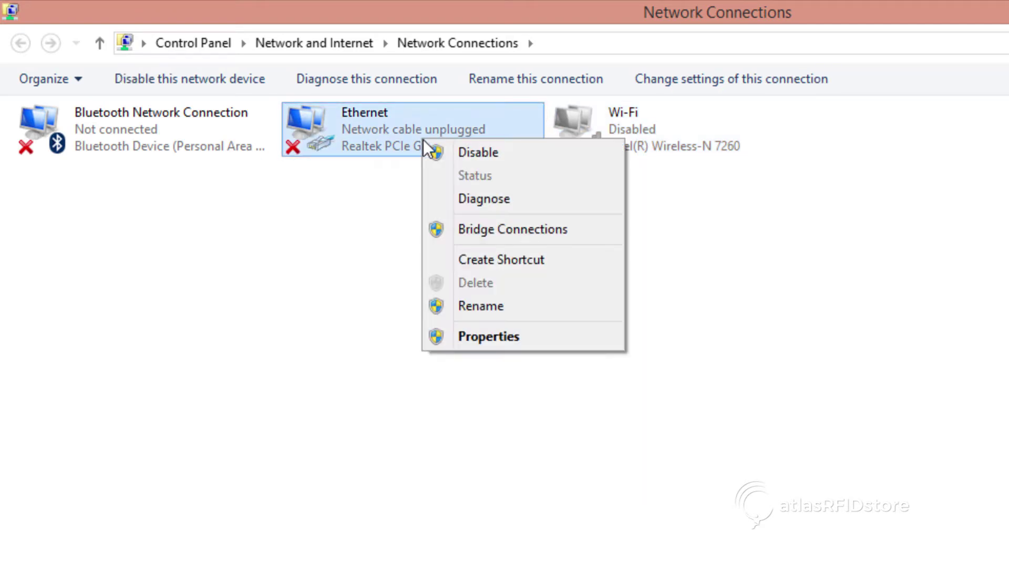
{"action": "left_click", "coordinate": [458, 339]}
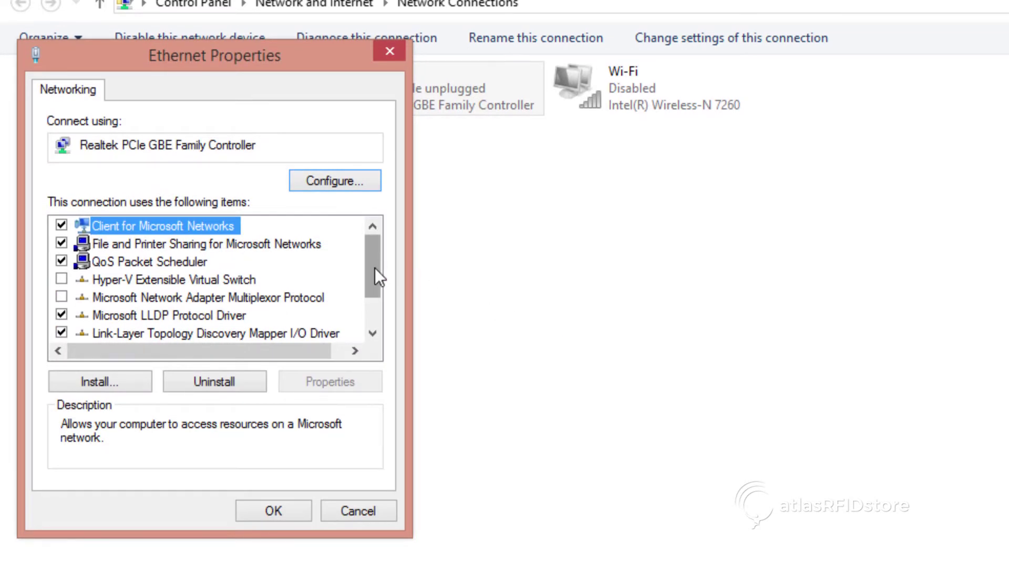
Step: Set Ethernet TCP/IPv4 to obtain IP and DNS server addresses automatically and close Ethernet properties
{"action": "left_click_drag", "start_coordinate": [374, 267], "coordinate": [372, 305]}
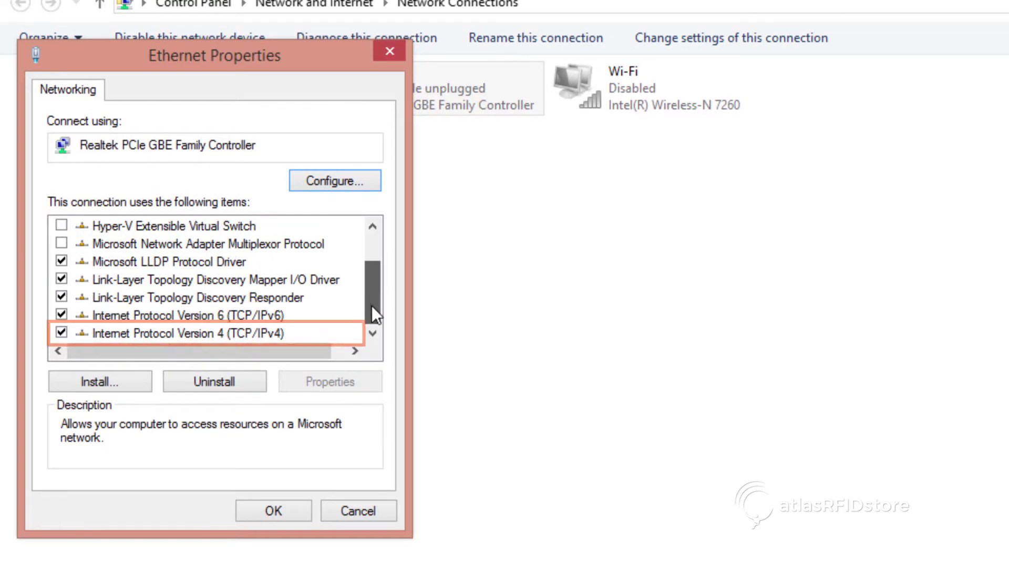
{"action": "left_click", "coordinate": [261, 326]}
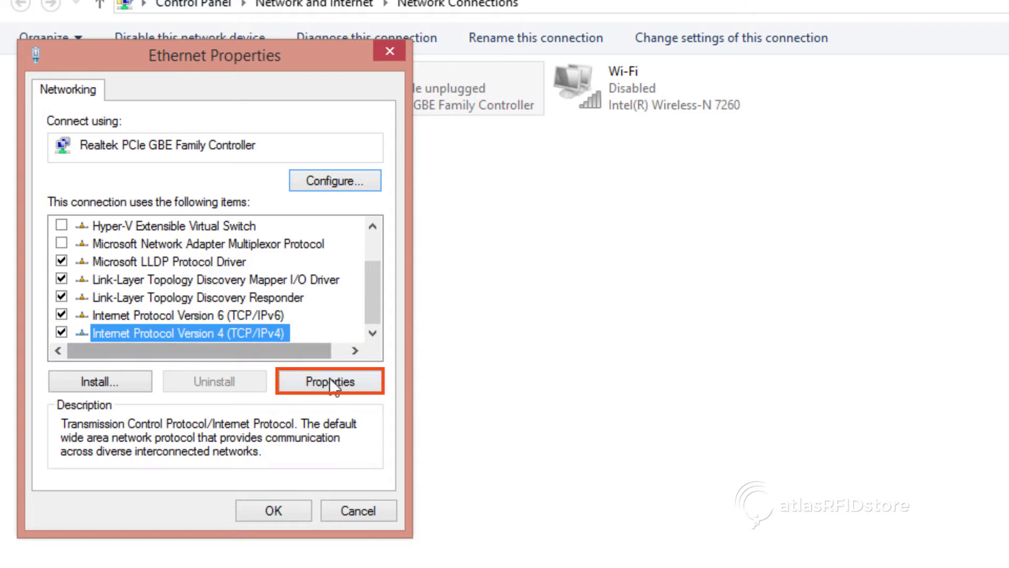
{"action": "left_click", "coordinate": [332, 382]}
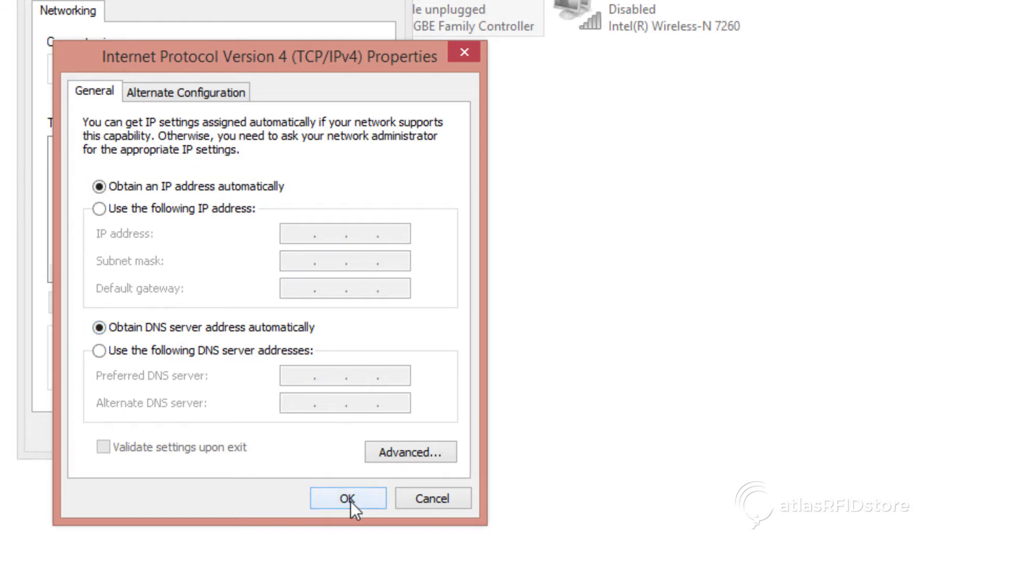
{"action": "left_click", "coordinate": [348, 499]}
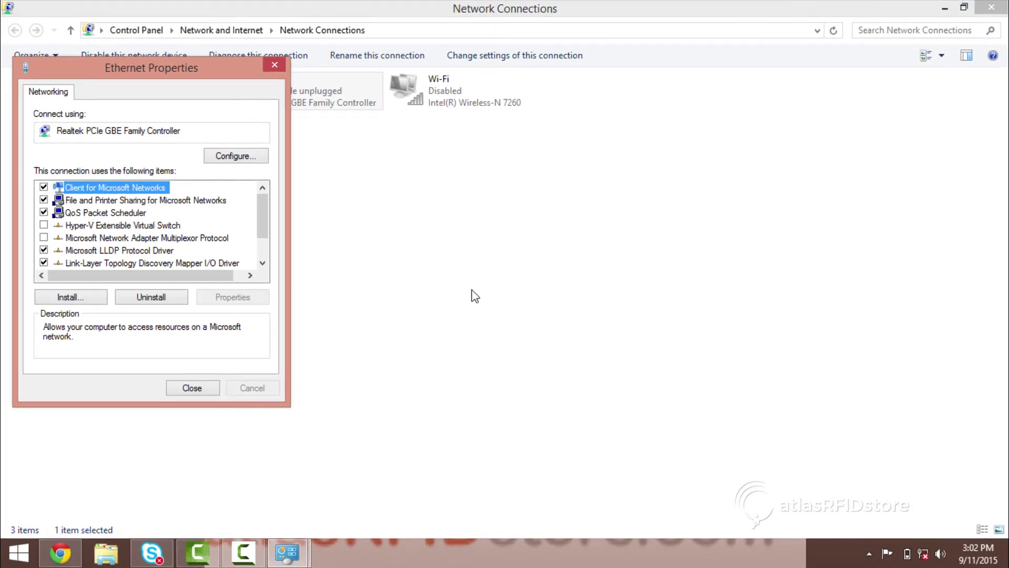
{"action": "left_click", "coordinate": [279, 69]}
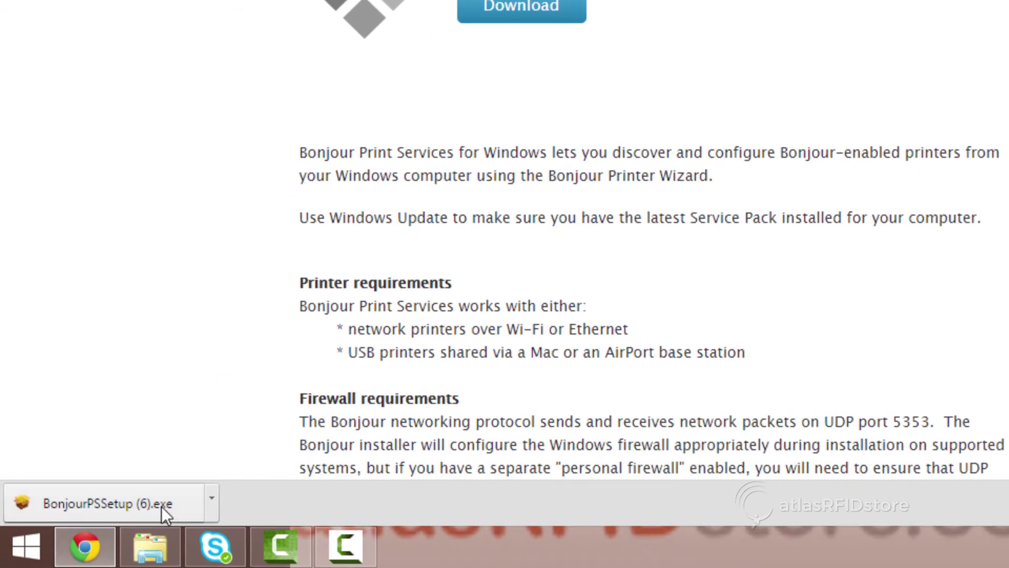
Step: Run the downloaded Bonjour installer, accept its license, allow the UAC prompt and finish installing
{"action": "left_click", "coordinate": [161, 507]}
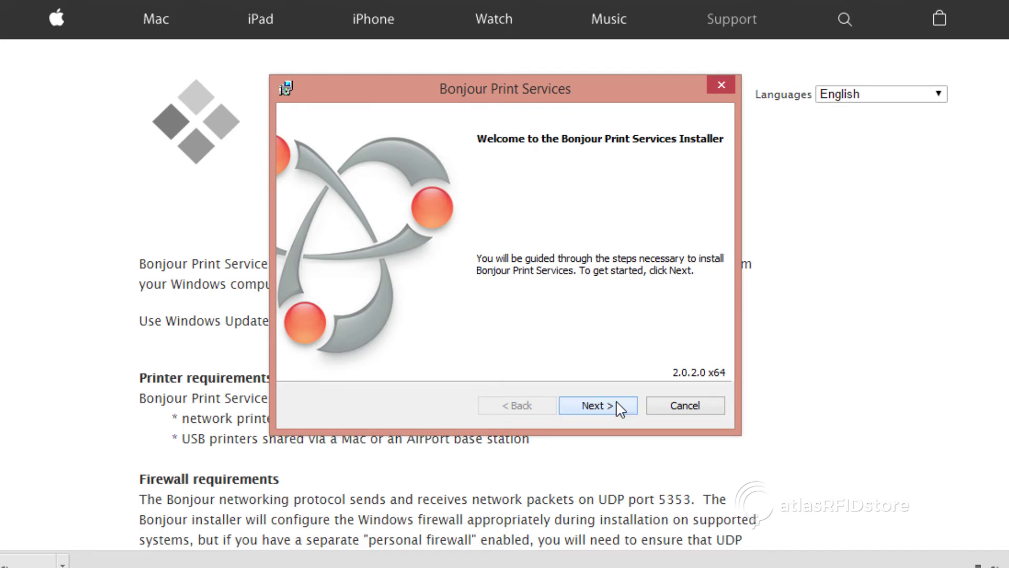
{"action": "left_click", "coordinate": [597, 405]}
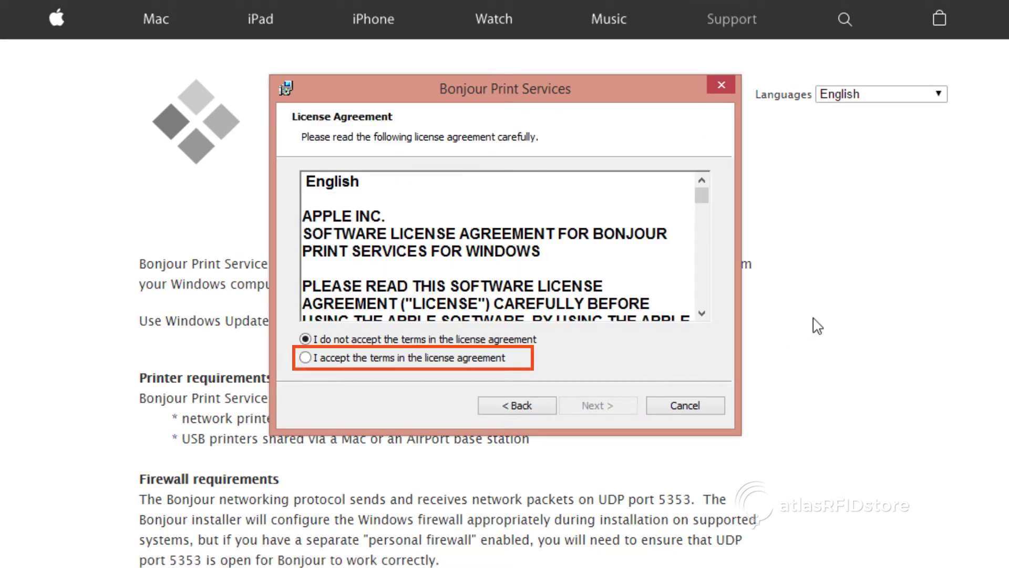
{"action": "left_click", "coordinate": [313, 360]}
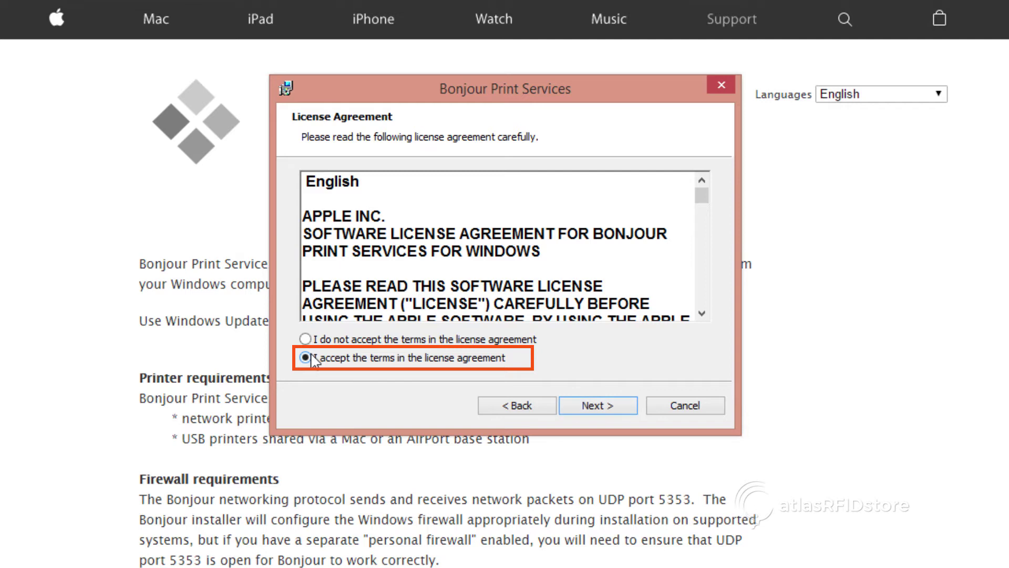
{"action": "left_click", "coordinate": [602, 409]}
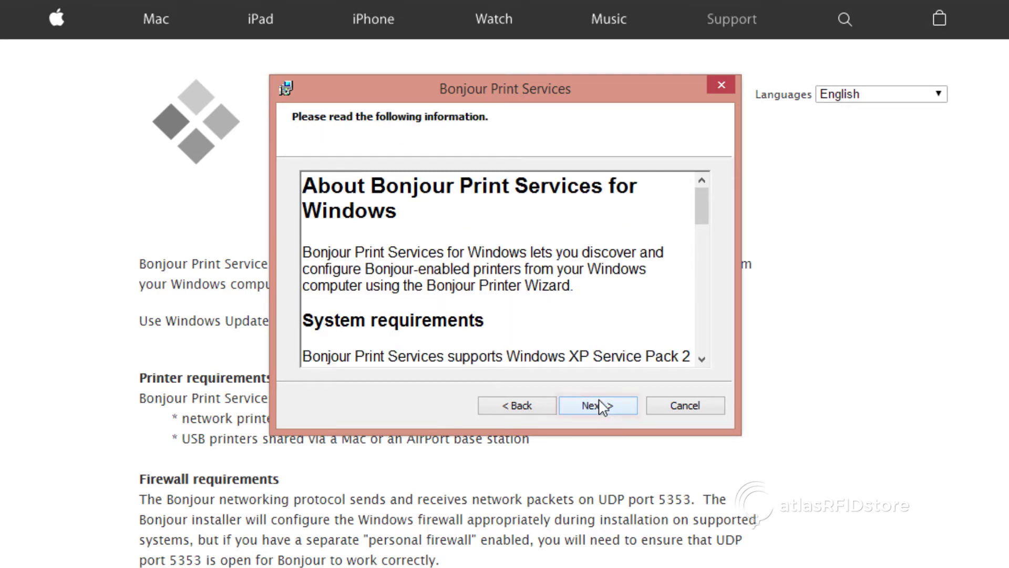
{"action": "left_click", "coordinate": [600, 405]}
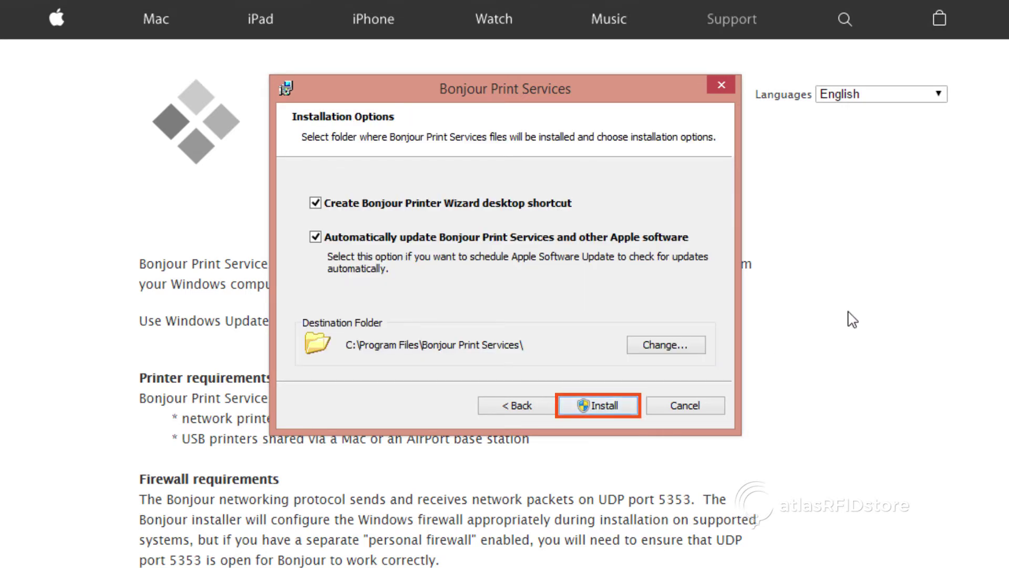
{"action": "left_click", "coordinate": [608, 408]}
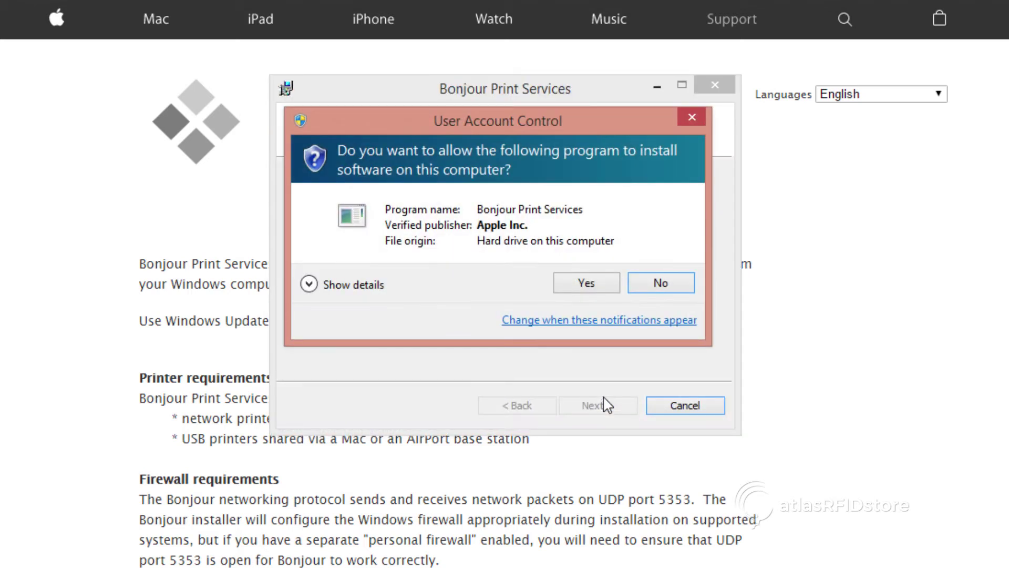
{"action": "left_click", "coordinate": [605, 291]}
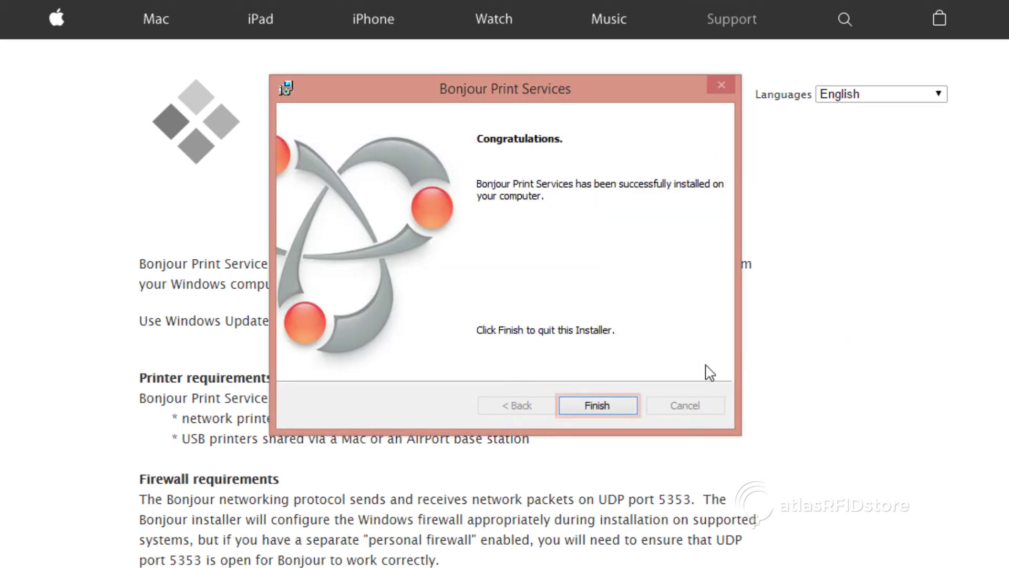
{"action": "left_click", "coordinate": [604, 408]}
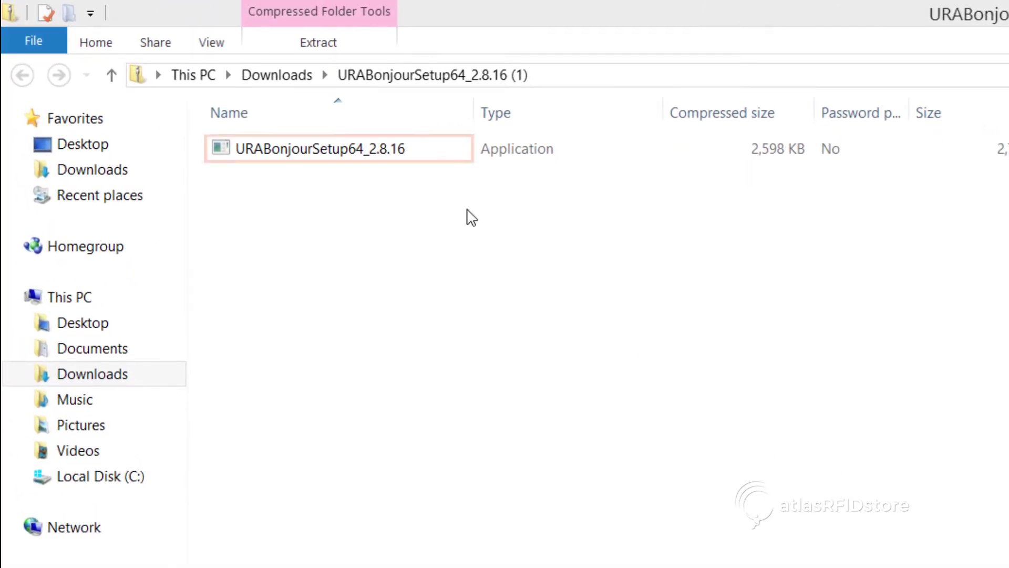
Step: Launch the URABonjourSetup64_2.8.16 application from the downloaded archive
{"action": "double_click", "coordinate": [403, 153]}
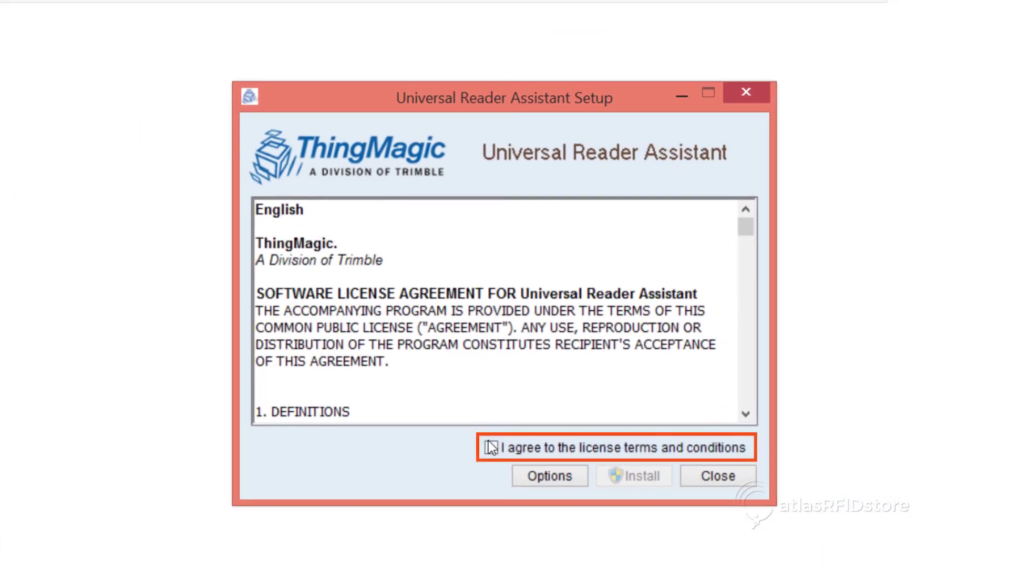
Step: Agree to the URA license, start installing, and complete the bundled Bonjour installer accepting its license
{"action": "left_click", "coordinate": [492, 448]}
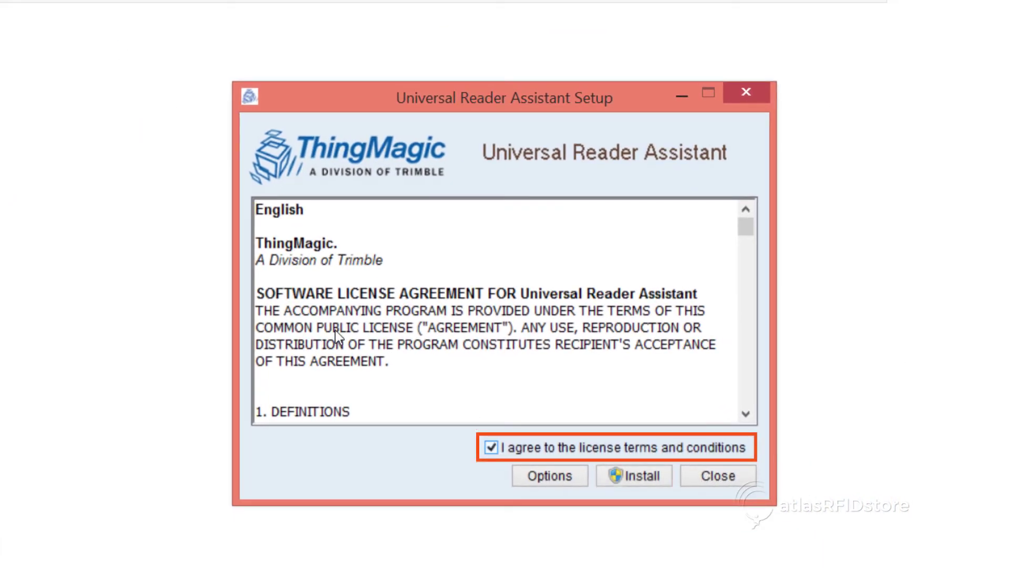
{"action": "left_click", "coordinate": [637, 479]}
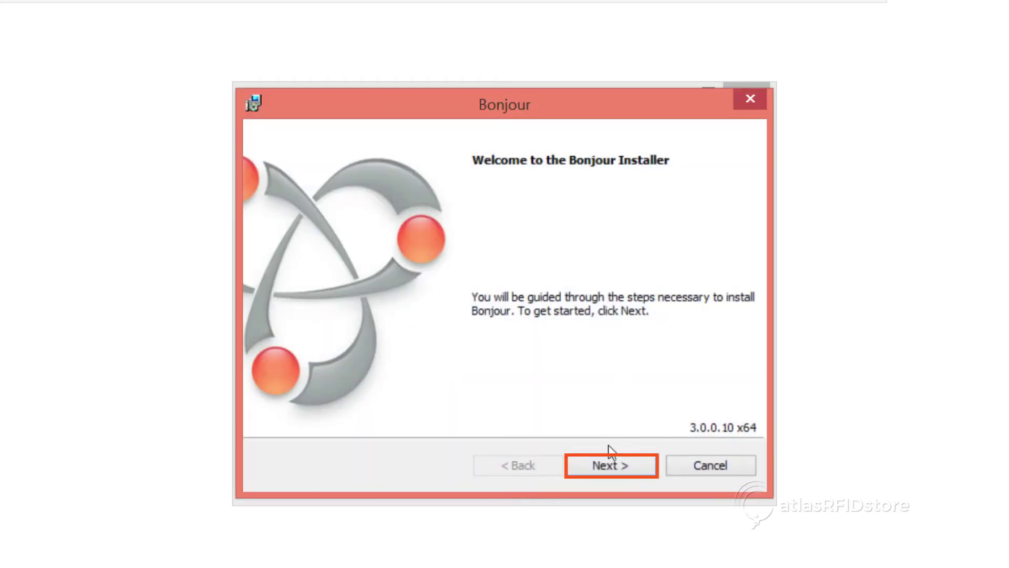
{"action": "left_click", "coordinate": [614, 466]}
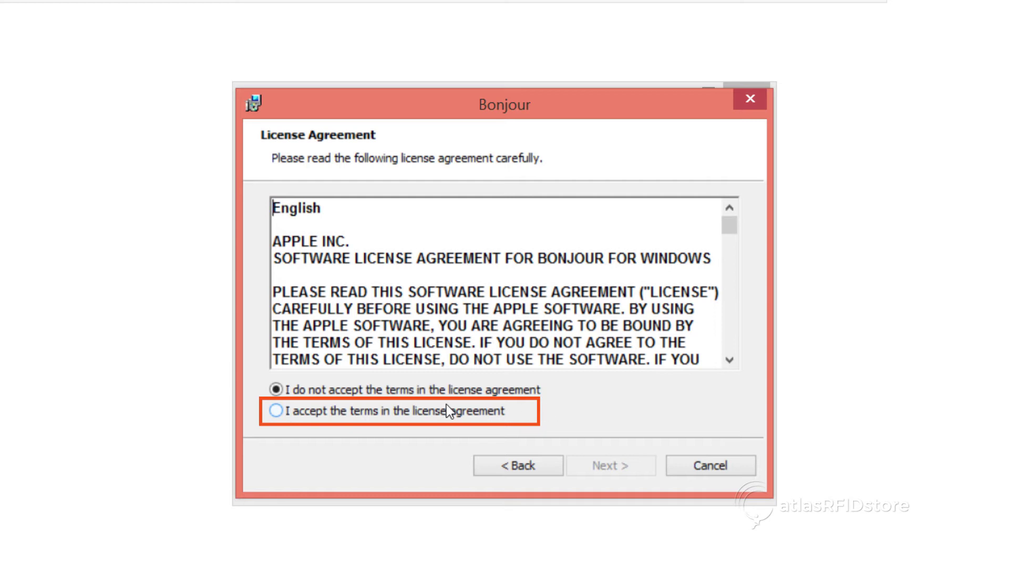
{"action": "left_click", "coordinate": [277, 411]}
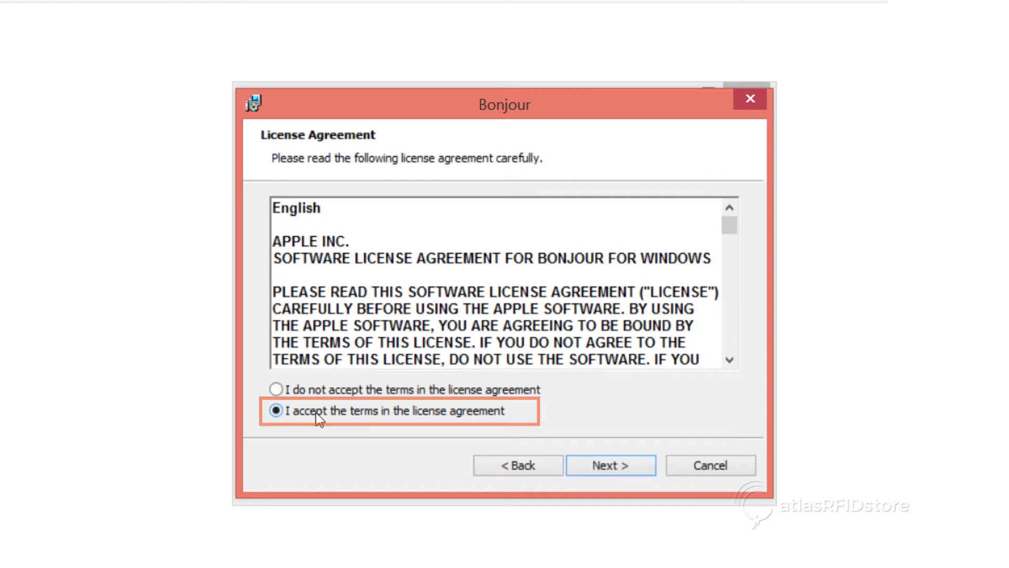
{"action": "left_click", "coordinate": [610, 465]}
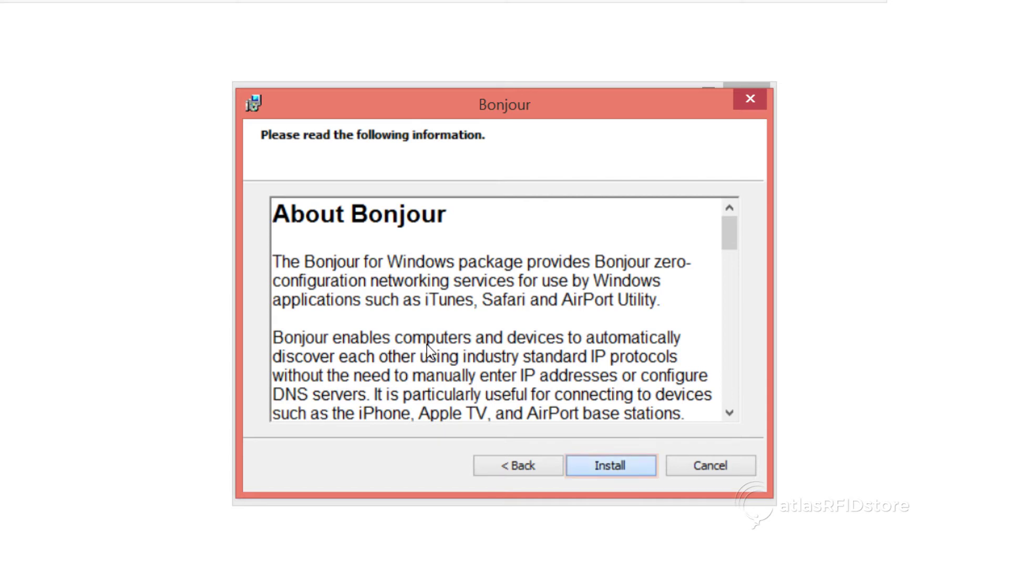
{"action": "key", "text": "Return"}
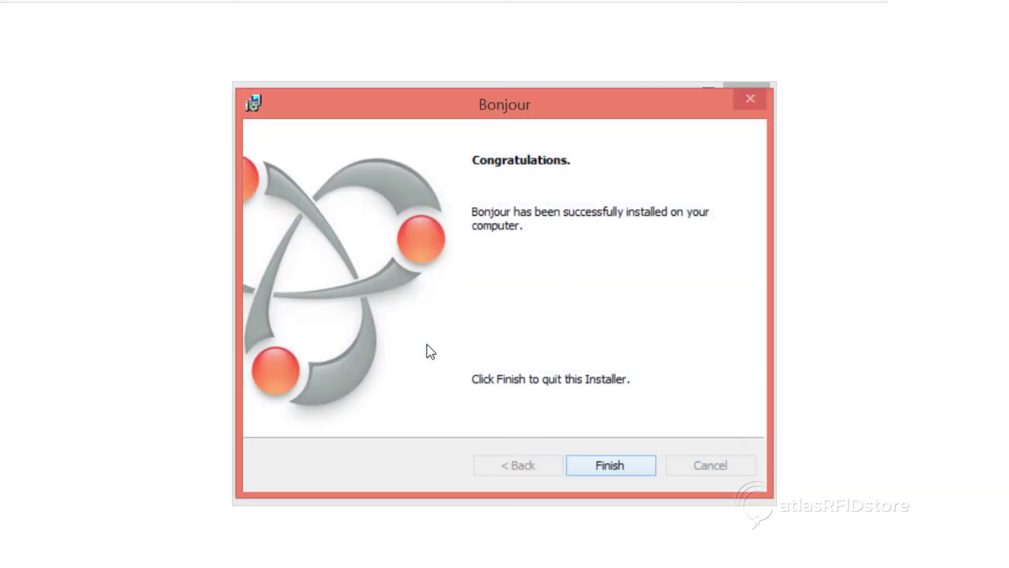
{"action": "key", "text": "Return"}
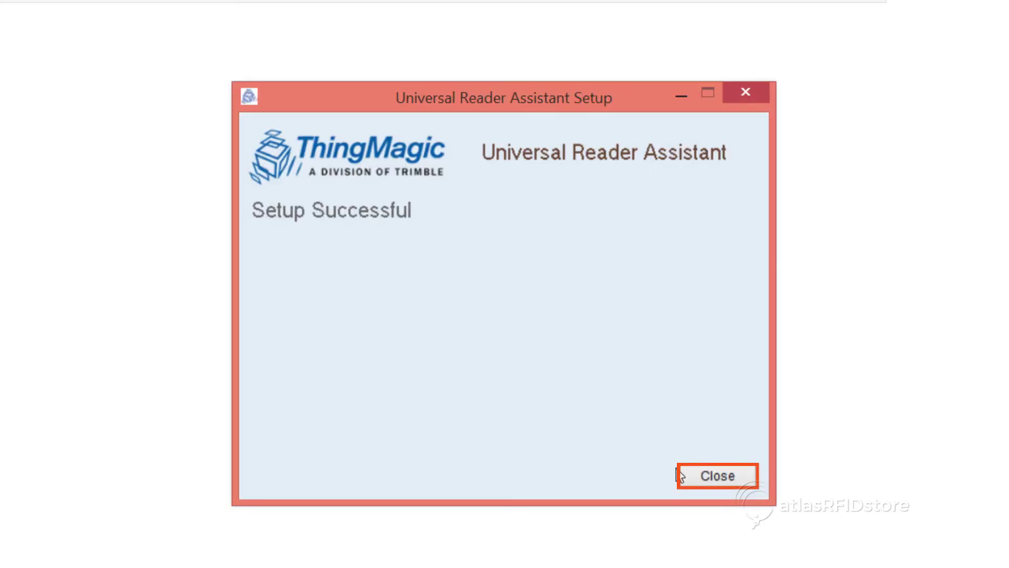
Step: Close the finished setup and launch UniversalReaderAssistant from Windows Start search
{"action": "left_click", "coordinate": [692, 475]}
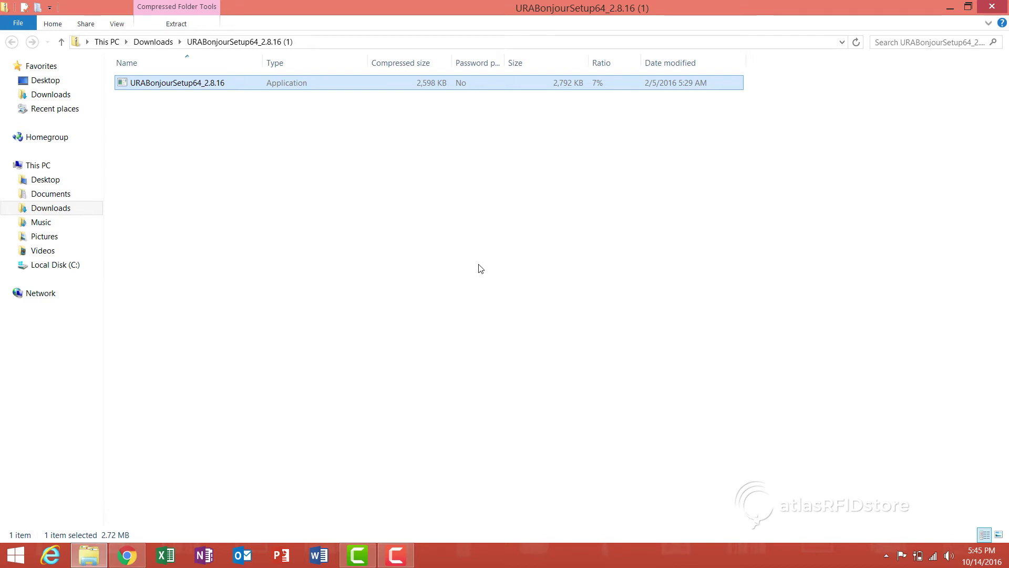
{"action": "key", "text": "super"}
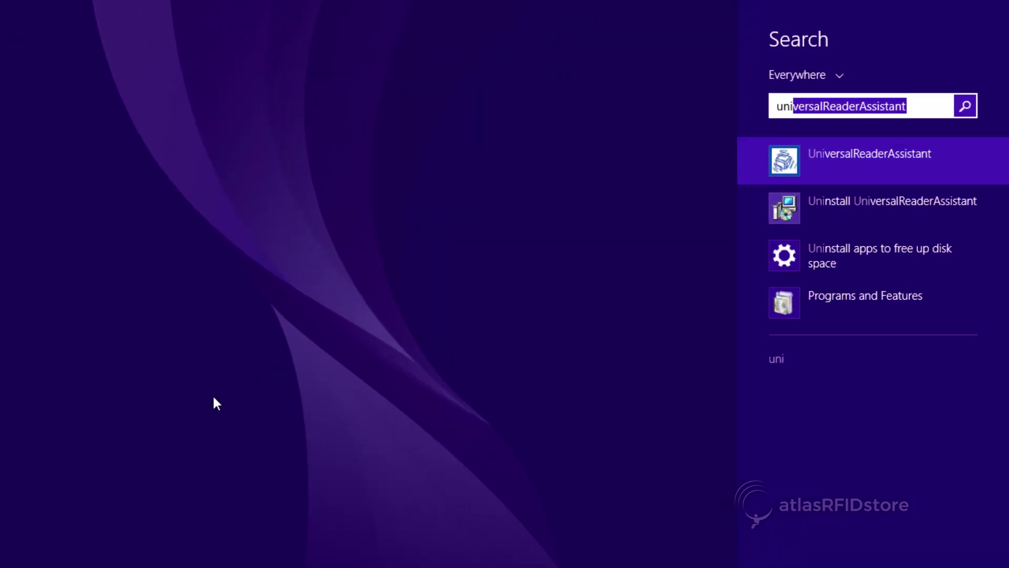
{"action": "key", "text": "Return"}
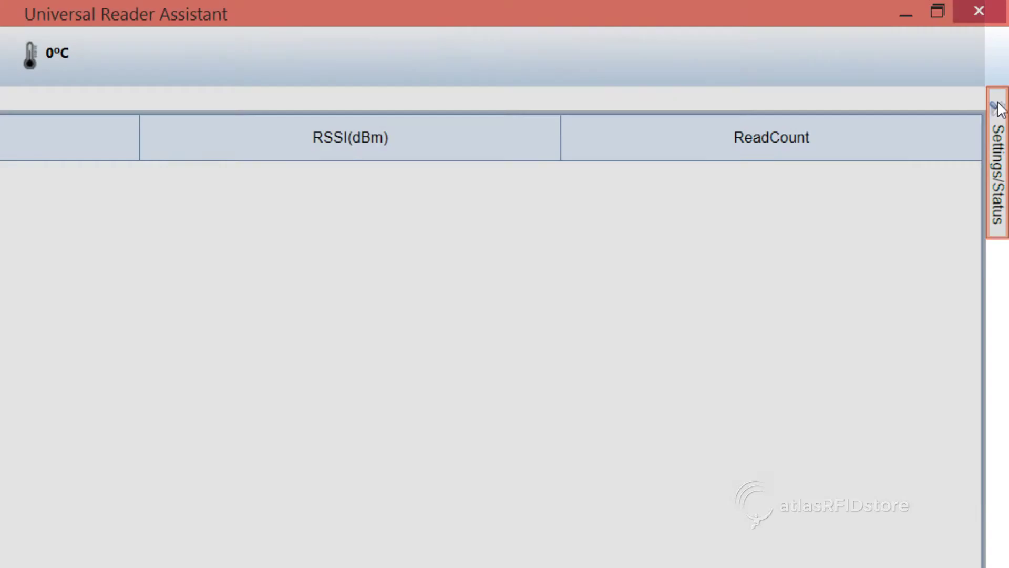
Step: Open the Settings/Status panel and pin it docked beside the tag results
{"action": "left_click", "coordinate": [998, 111]}
{"action": "left_click", "coordinate": [970, 106]}
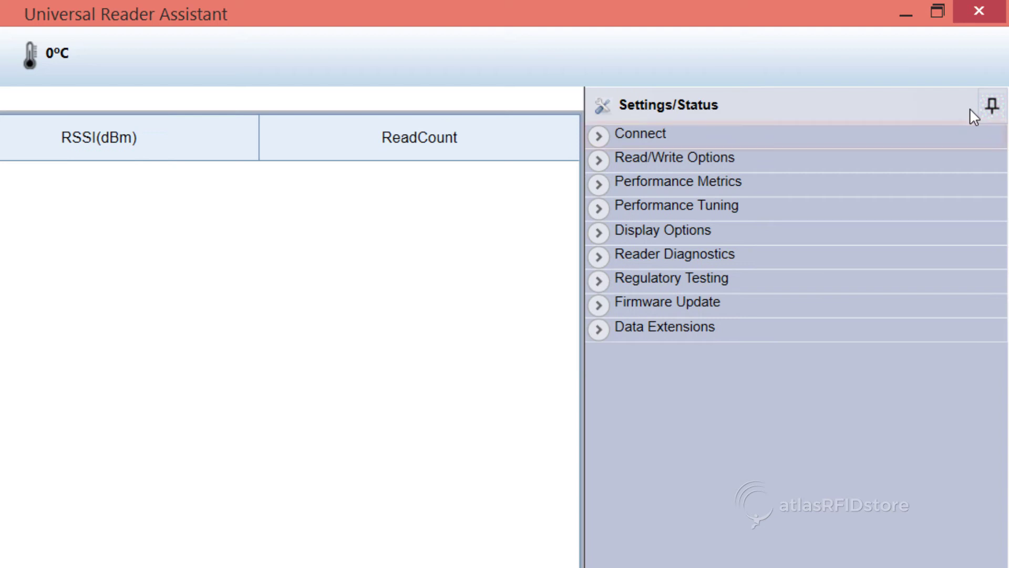
Step: Expand the Connect settings and append '.local' to the network reader hostname m6-2133b7
{"action": "left_click", "coordinate": [599, 137]}
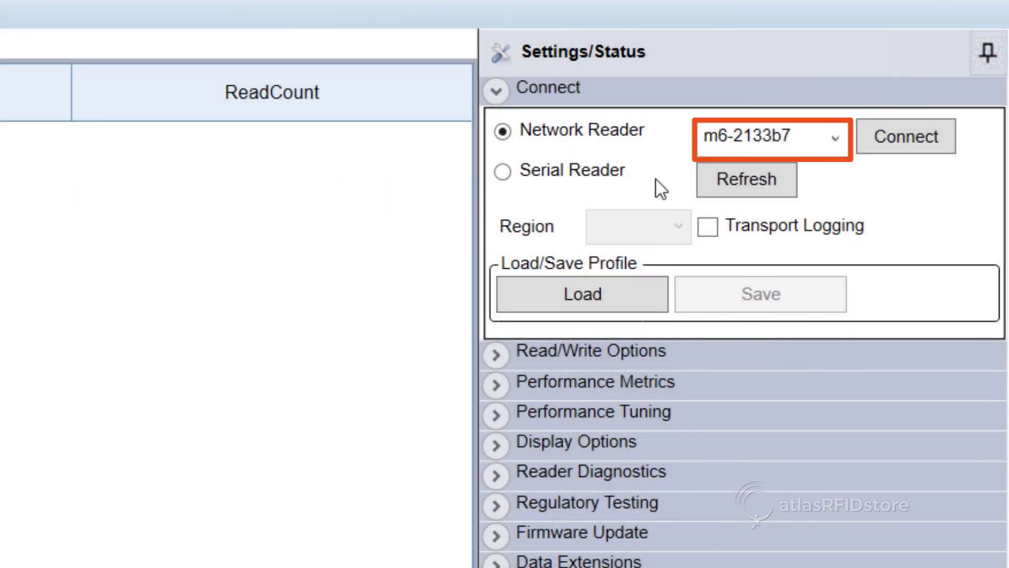
{"action": "type", "text": ".local"}
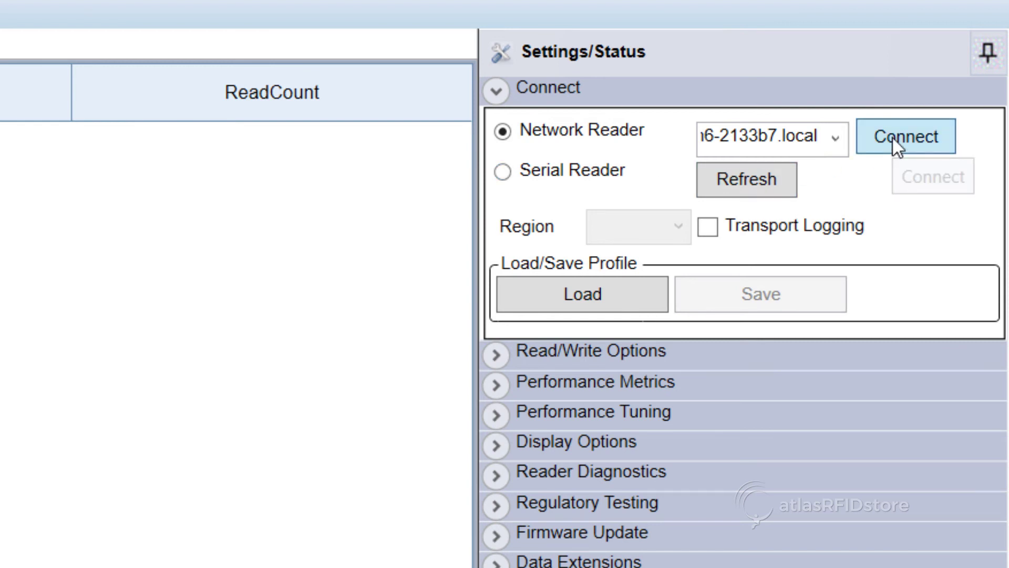
Step: Connect to the network reader m6-2133b7.local
{"action": "left_click", "coordinate": [894, 138]}
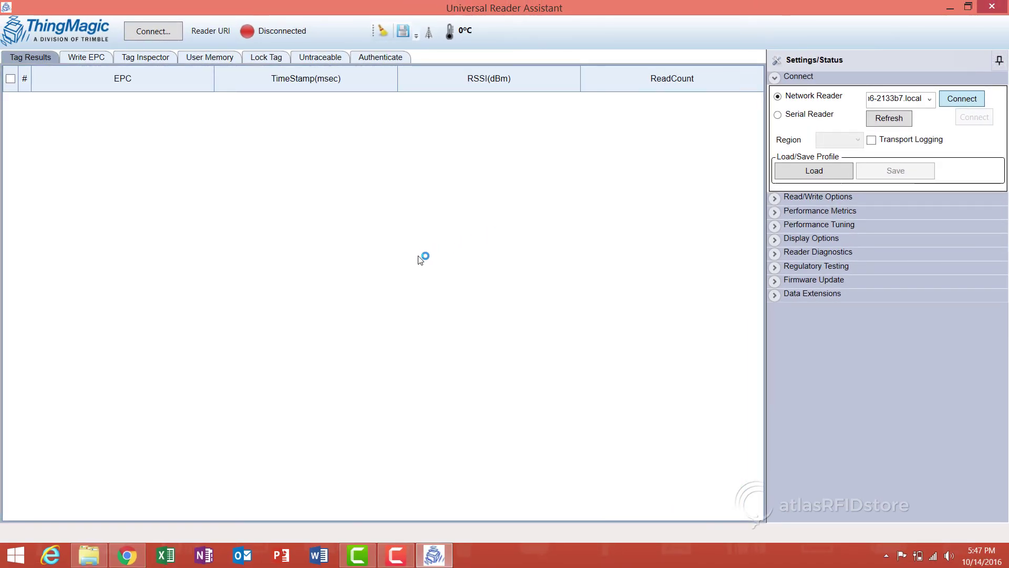